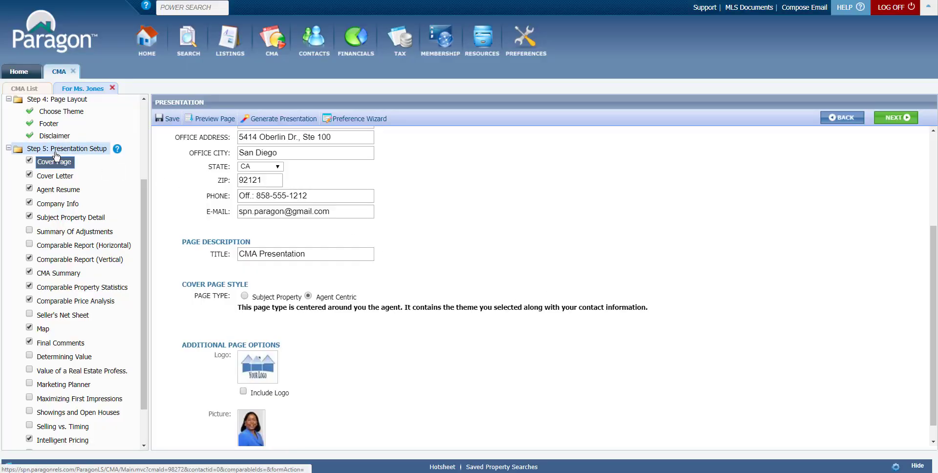
Review the cover page settings, including the Prepared For name field.
{"action": "left_click", "coordinate": [61, 154]}
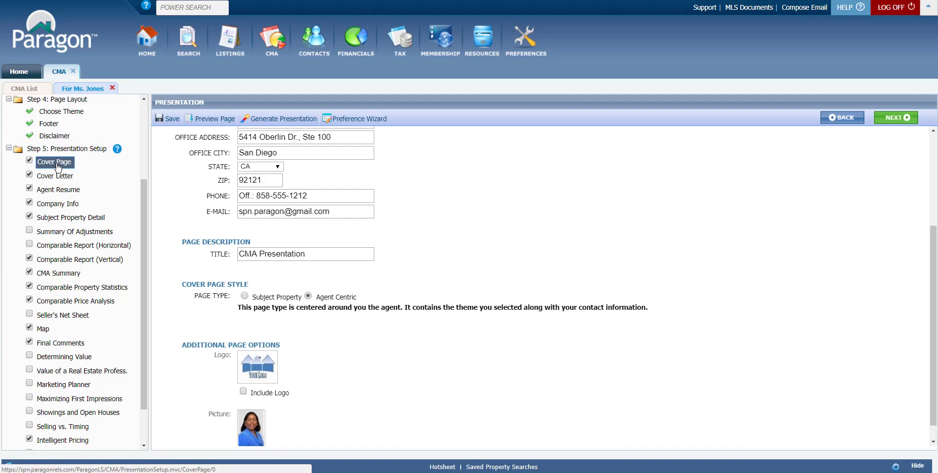
{"action": "scroll", "coordinate": [506, 227], "scroll_direction": "up", "scroll_amount": 3}
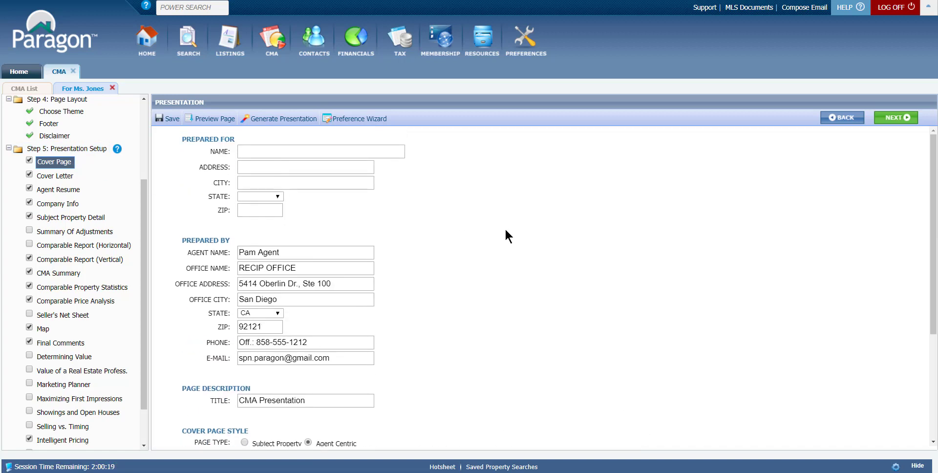
{"action": "left_click", "coordinate": [243, 152]}
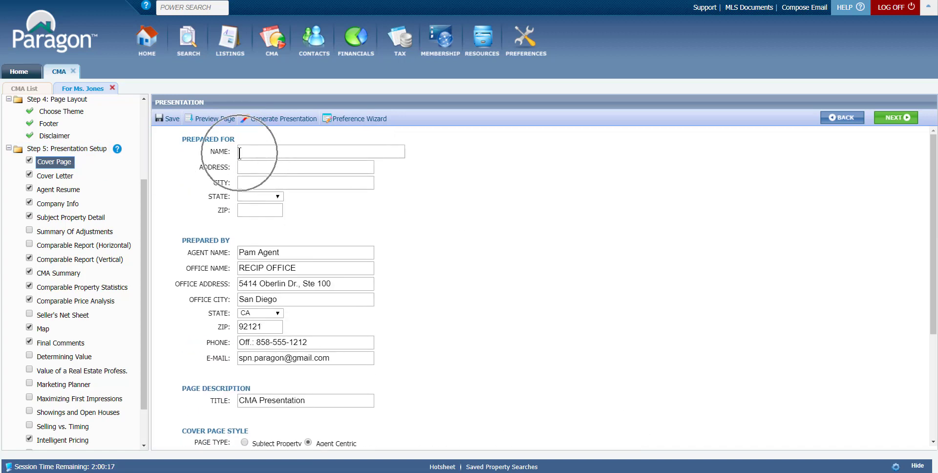
{"action": "left_click", "coordinate": [244, 152]}
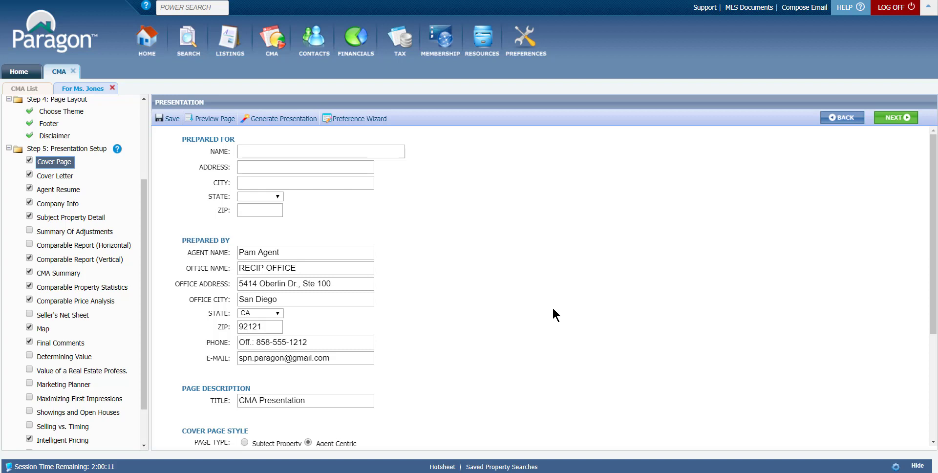
{"action": "scroll", "coordinate": [552, 307], "scroll_direction": "down", "scroll_amount": 3}
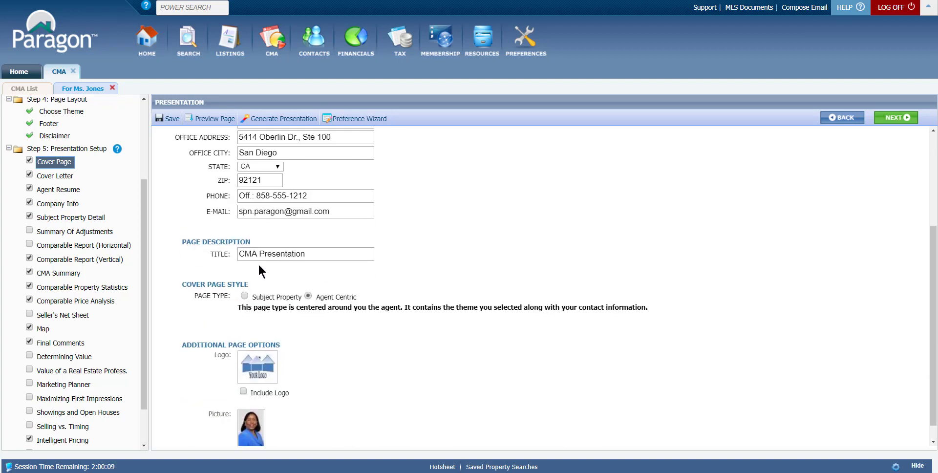
{"action": "left_click", "coordinate": [274, 263]}
{"action": "left_click", "coordinate": [249, 302]}
{"action": "left_click", "coordinate": [320, 301]}
{"action": "left_click", "coordinate": [320, 301]}
{"action": "left_click", "coordinate": [315, 299]}
{"action": "scroll", "coordinate": [618, 386], "scroll_direction": "down", "scroll_amount": 1}
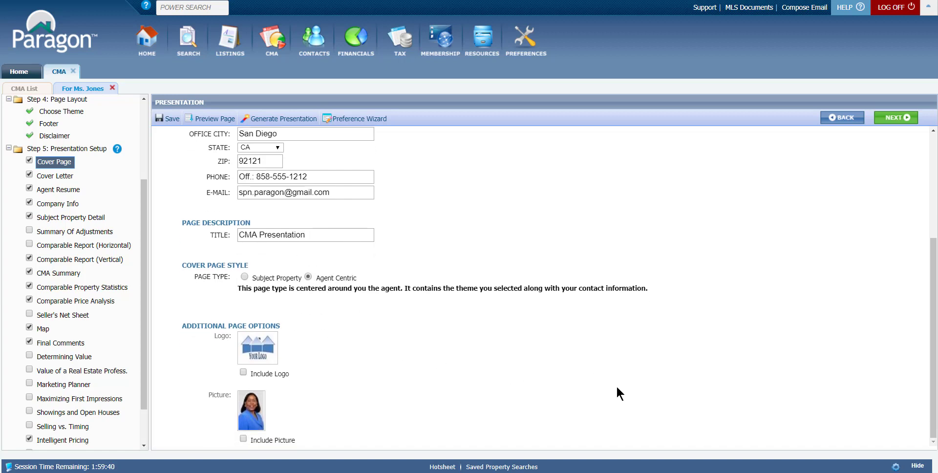
Open the Cover Letter page (salutation 'Dear', closing 'Sincerely,') and uncheck Agent Resume.
{"action": "left_click", "coordinate": [57, 177]}
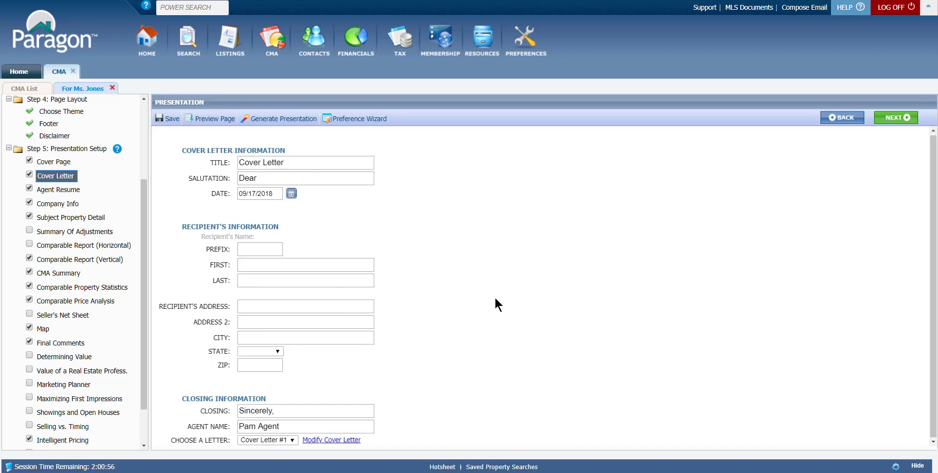
{"action": "left_click", "coordinate": [335, 439]}
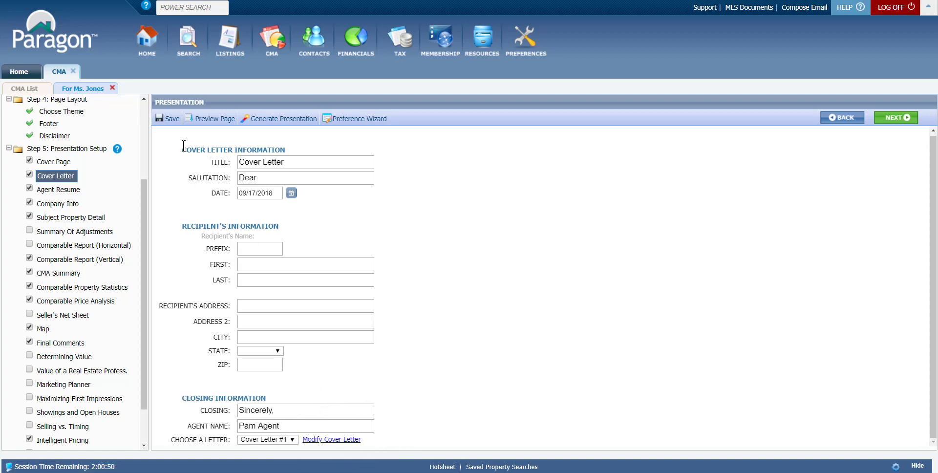
{"action": "left_click", "coordinate": [33, 182]}
{"action": "left_click", "coordinate": [166, 116]}
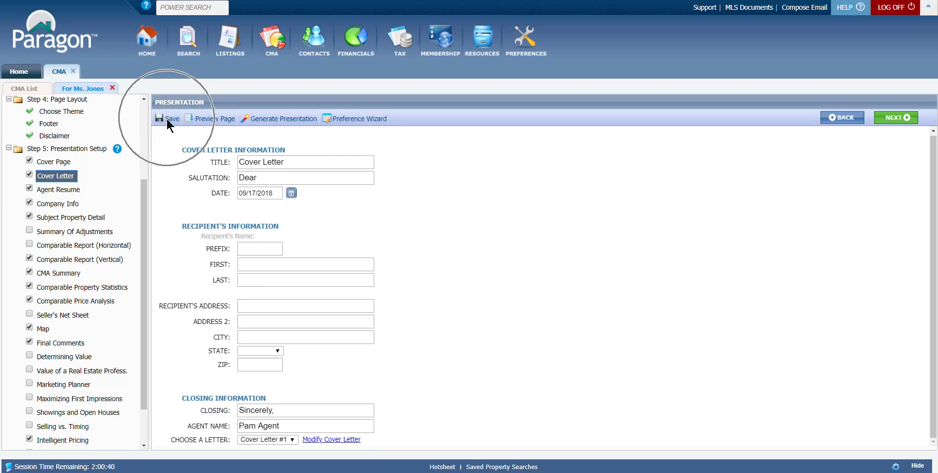
{"action": "left_click", "coordinate": [61, 206]}
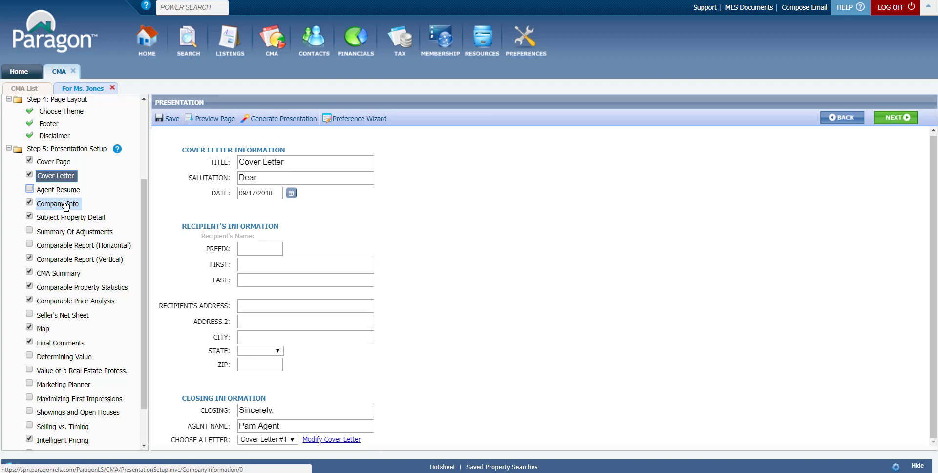
{"action": "left_click", "coordinate": [64, 202]}
{"action": "left_click", "coordinate": [68, 218]}
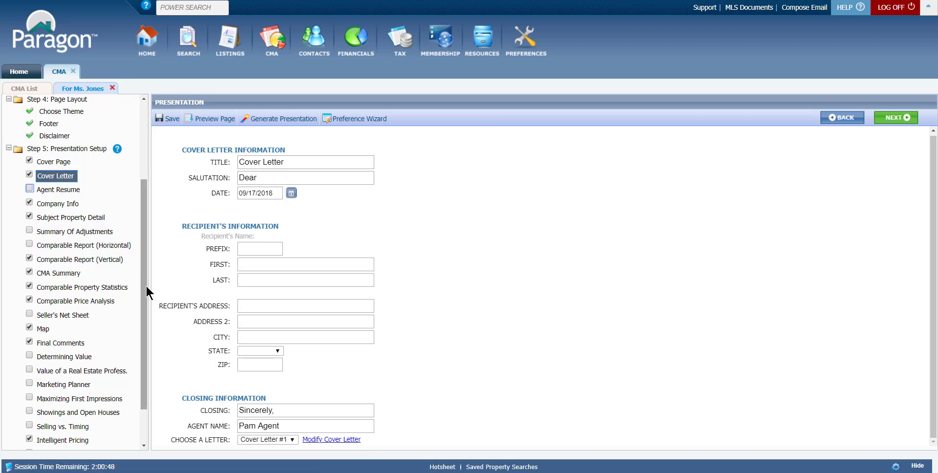
Review Comparable Price Analysis: Use Subject Property Price ($839,000) with a $839,000 Low price.
{"action": "left_click", "coordinate": [72, 301]}
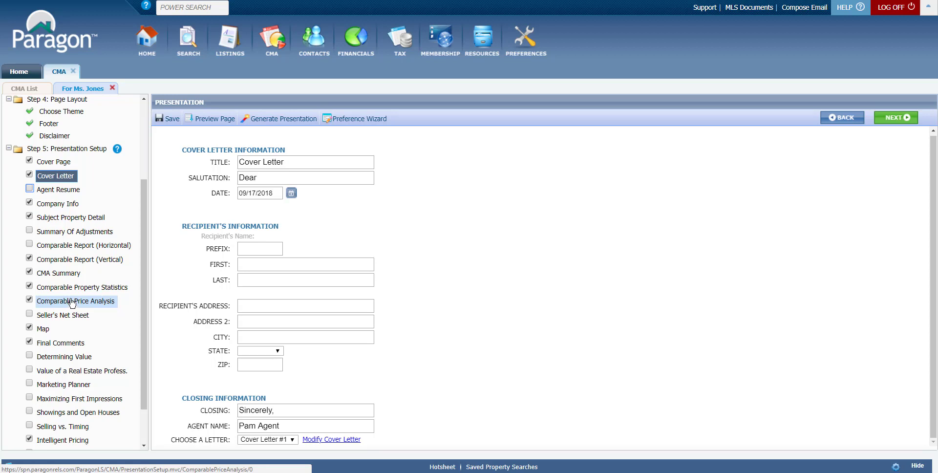
{"action": "left_click", "coordinate": [74, 301]}
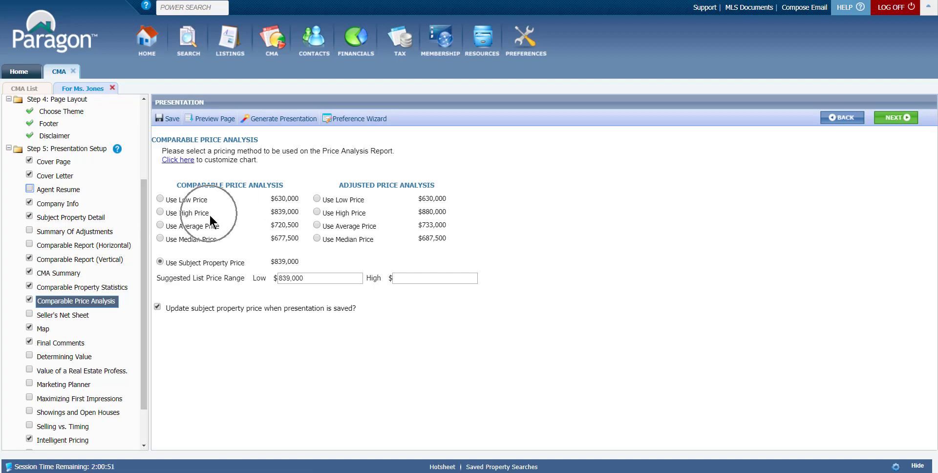
{"action": "left_click", "coordinate": [214, 245]}
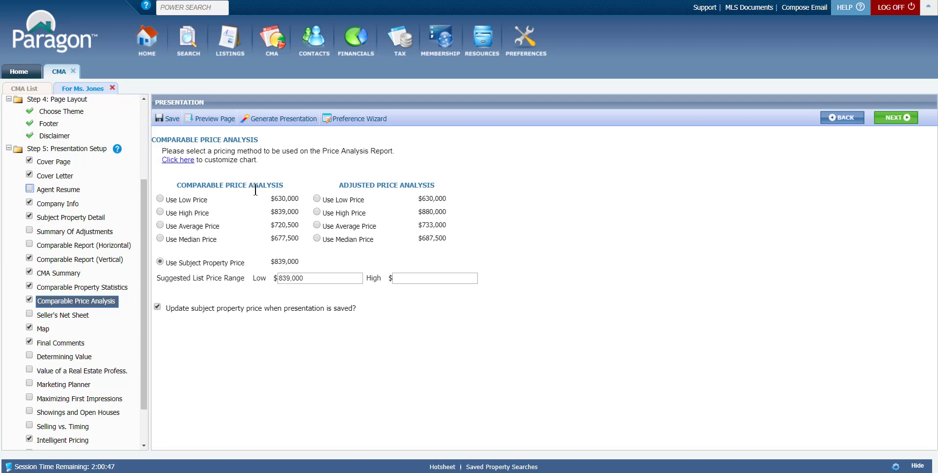
{"action": "left_click", "coordinate": [426, 211]}
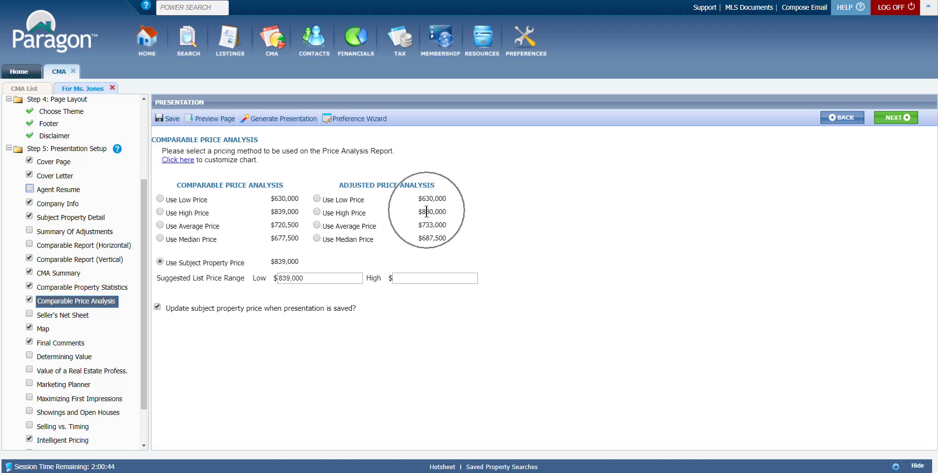
{"action": "left_click", "coordinate": [284, 267]}
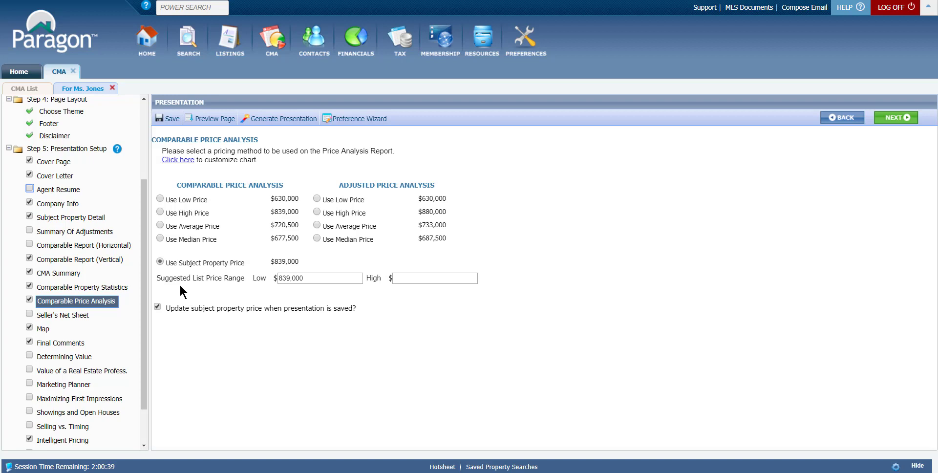
{"action": "left_click", "coordinate": [222, 283]}
{"action": "left_click", "coordinate": [407, 276]}
Scroll down to the optional reports and select Selling vs. Timing.
{"action": "left_click_drag", "start_coordinate": [145, 363], "coordinate": [145, 403]}
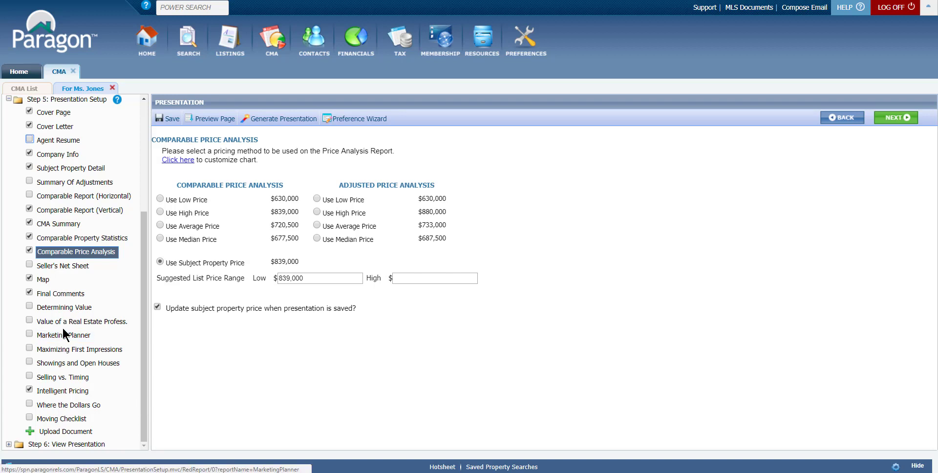
{"action": "left_click", "coordinate": [43, 309]}
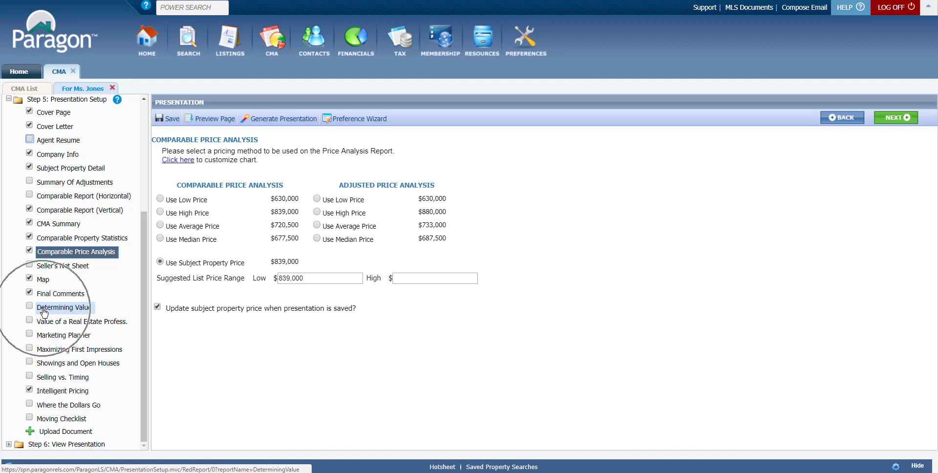
{"action": "left_click", "coordinate": [51, 322]}
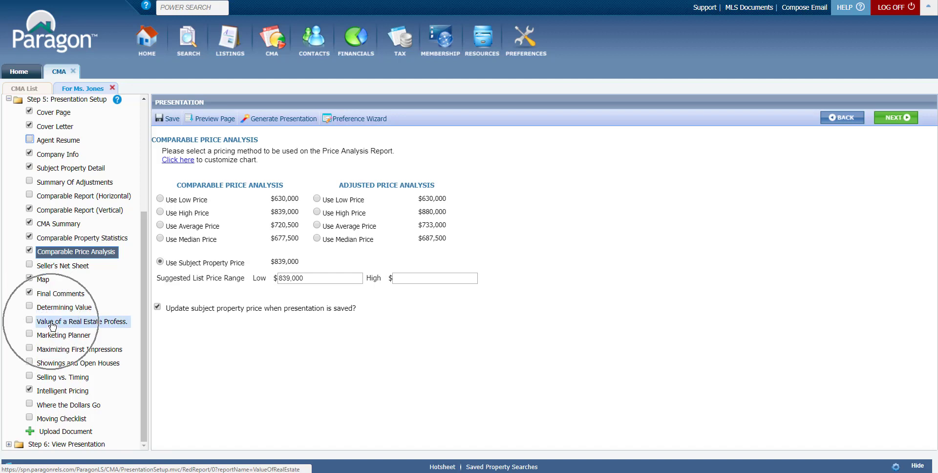
{"action": "left_click", "coordinate": [56, 337]}
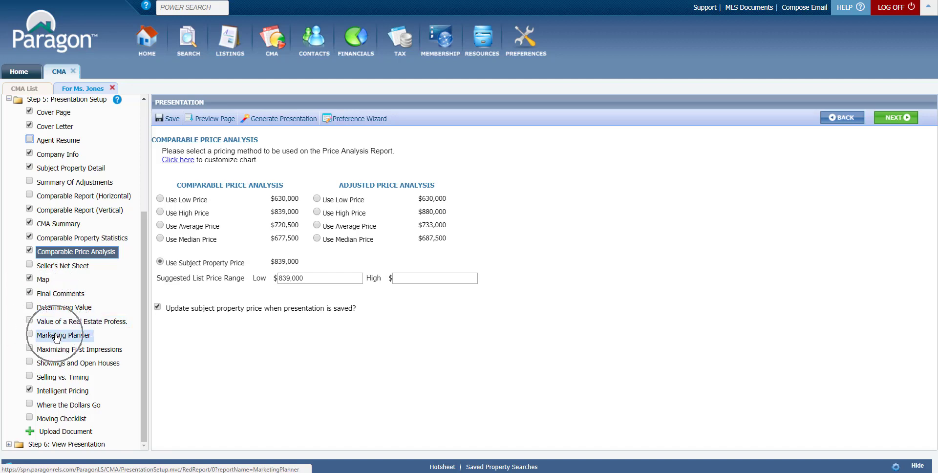
{"action": "left_click", "coordinate": [58, 380]}
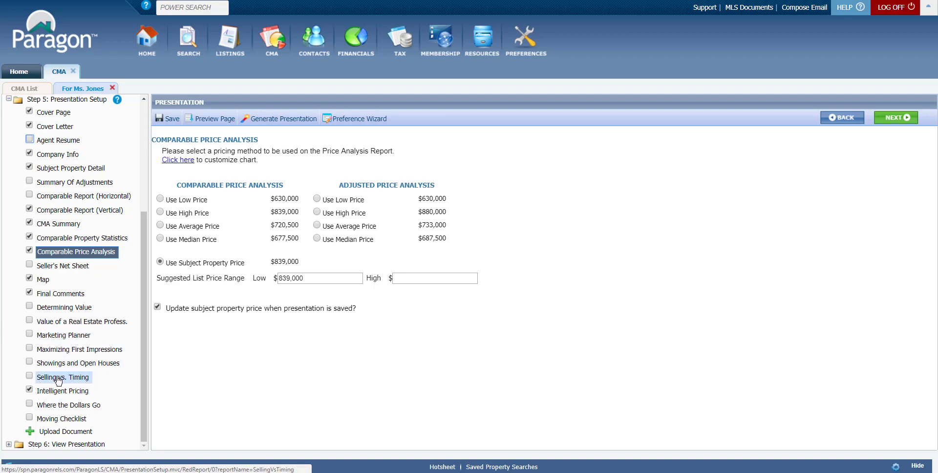
Scroll through the Selling vs. Timing preview's buyer-interest chart and pricing explanation.
{"action": "left_click", "coordinate": [58, 380]}
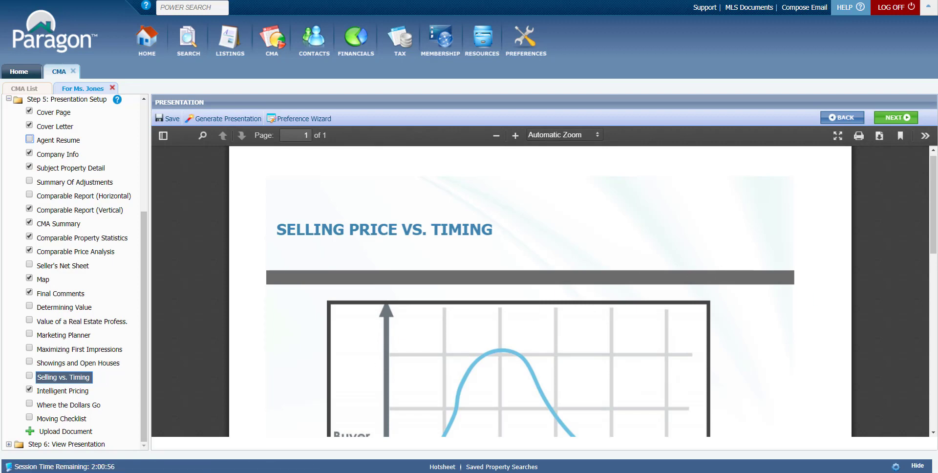
{"action": "scroll", "coordinate": [934, 259], "scroll_direction": "down", "scroll_amount": 8}
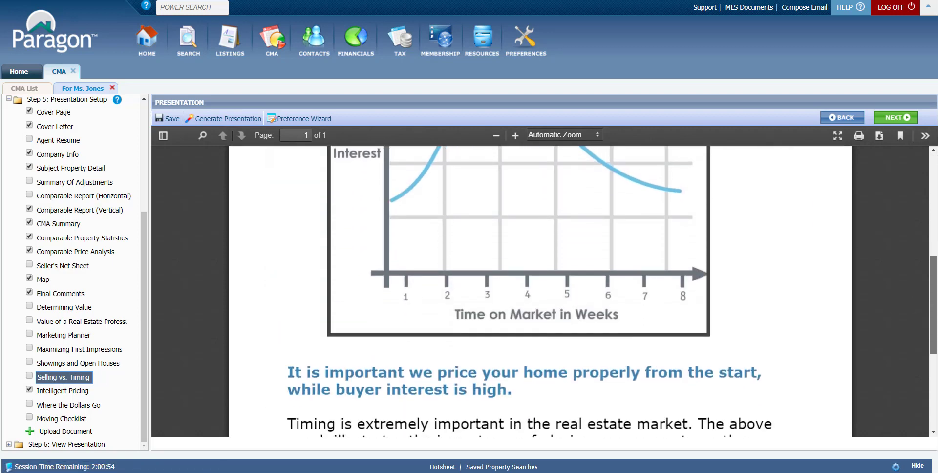
{"action": "scroll", "coordinate": [935, 306], "scroll_direction": "up", "scroll_amount": 5}
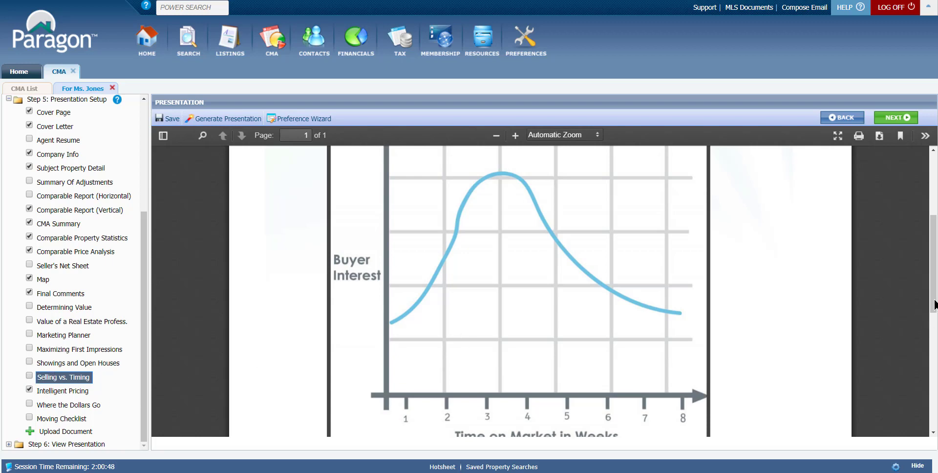
{"action": "scroll", "coordinate": [197, 413], "scroll_direction": "down", "scroll_amount": 3}
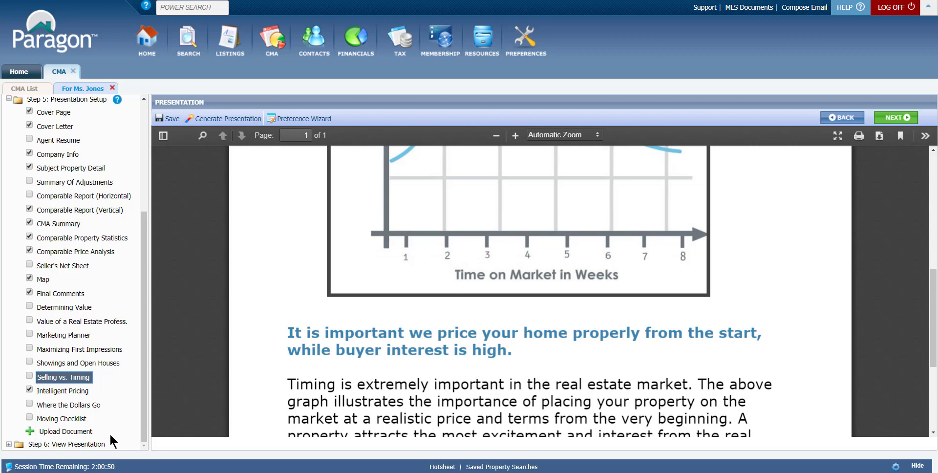
{"action": "left_click", "coordinate": [67, 434]}
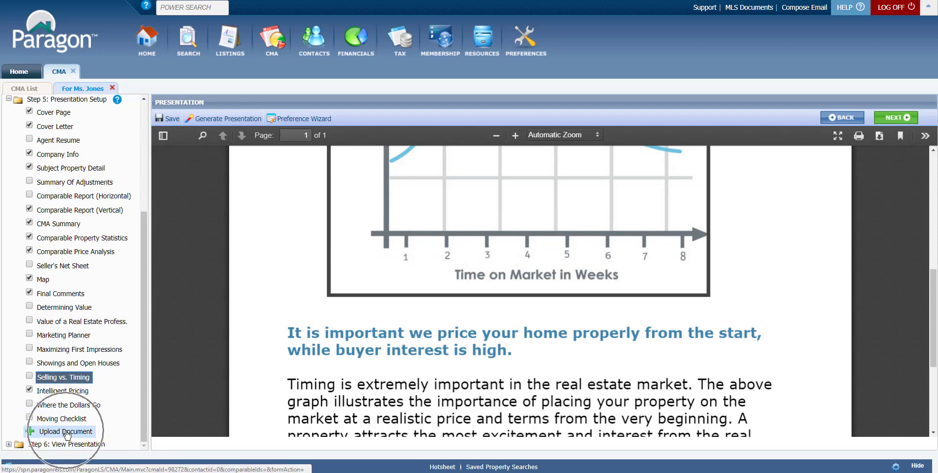
{"action": "left_click", "coordinate": [68, 432]}
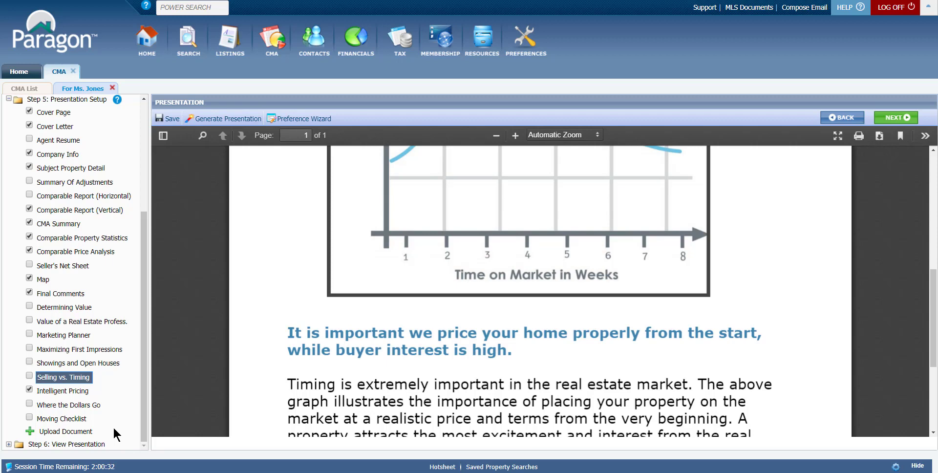
{"action": "left_click", "coordinate": [74, 432]}
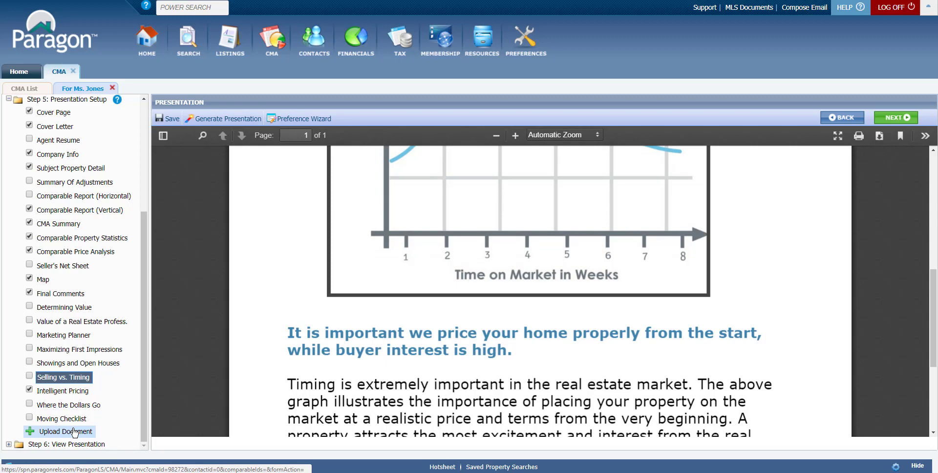